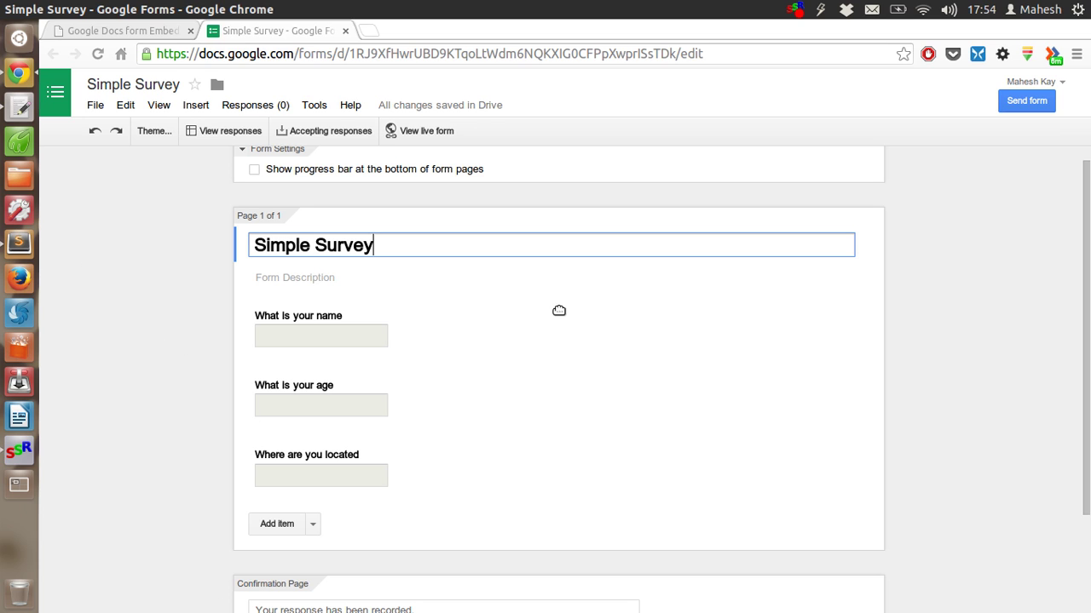
Copy the form's 760×500 iframe embed code from the Send form Embed option.
click(515, 275)
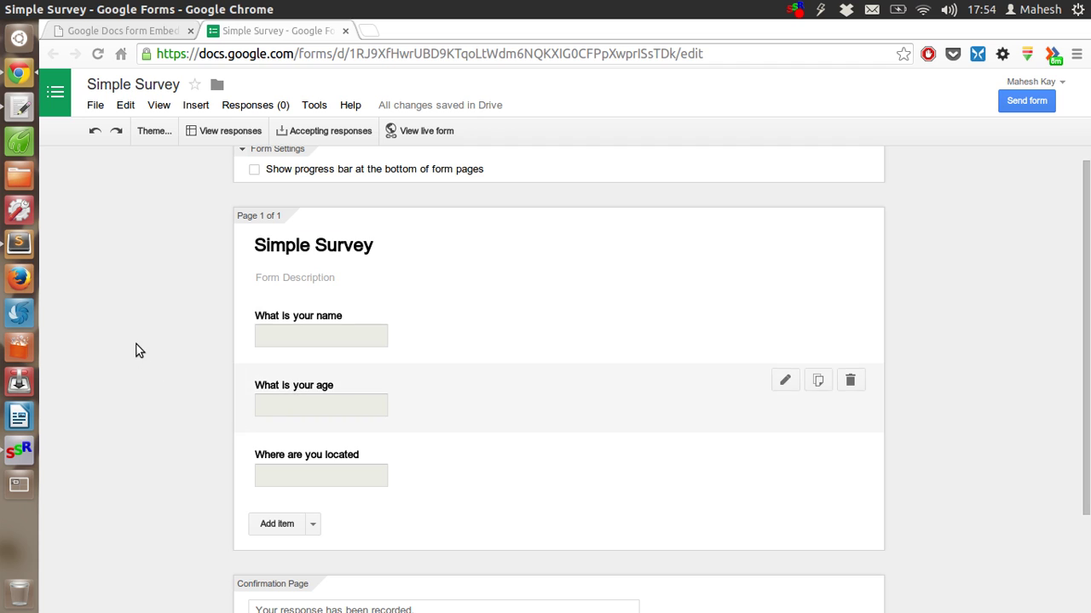
scroll(136, 350, down, 3)
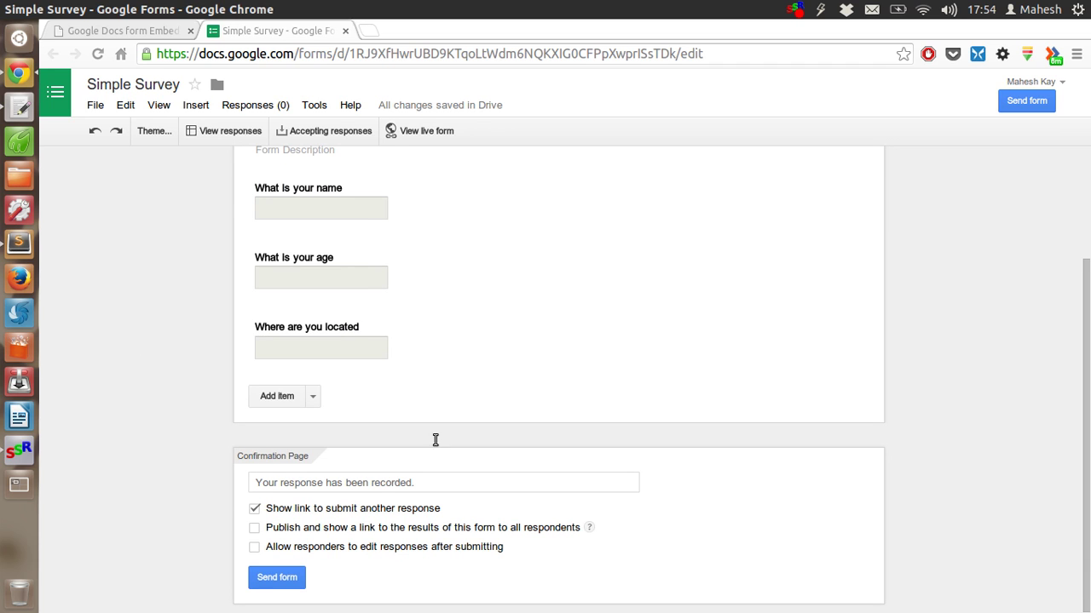
click(281, 582)
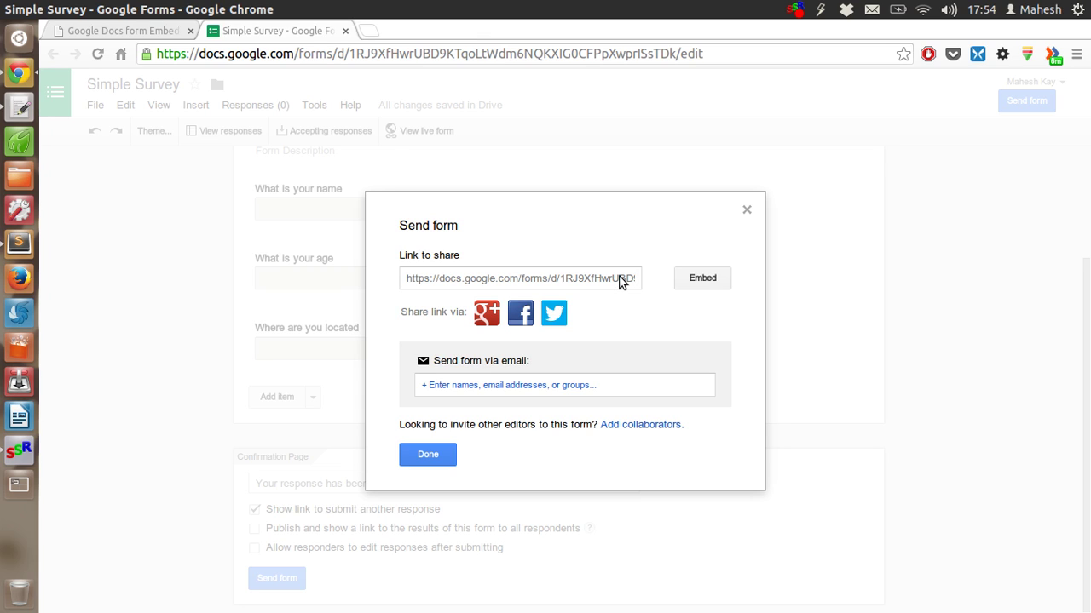
click(708, 279)
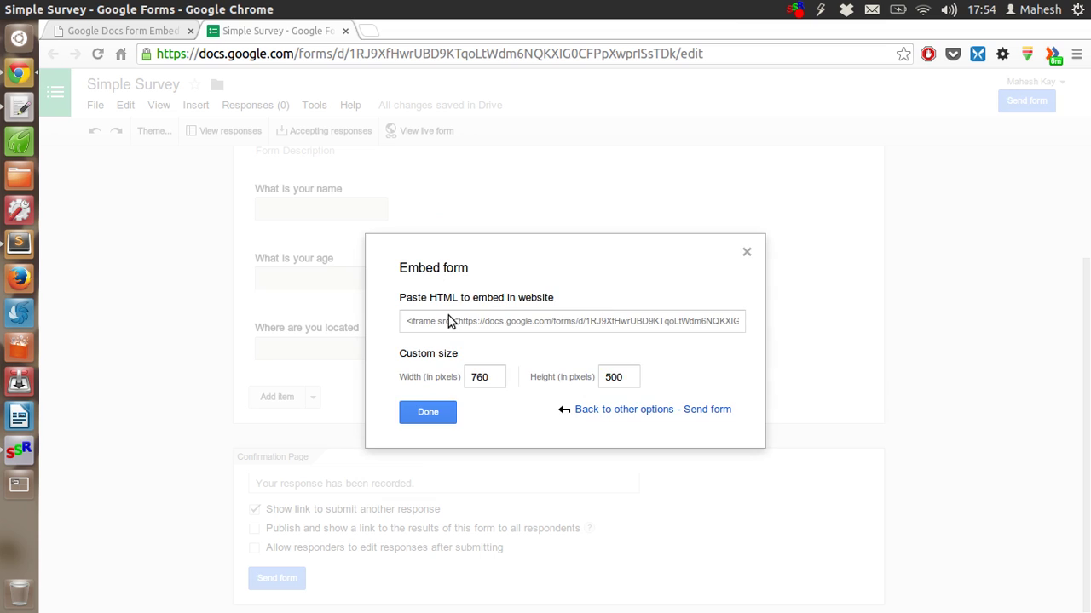
click(421, 320)
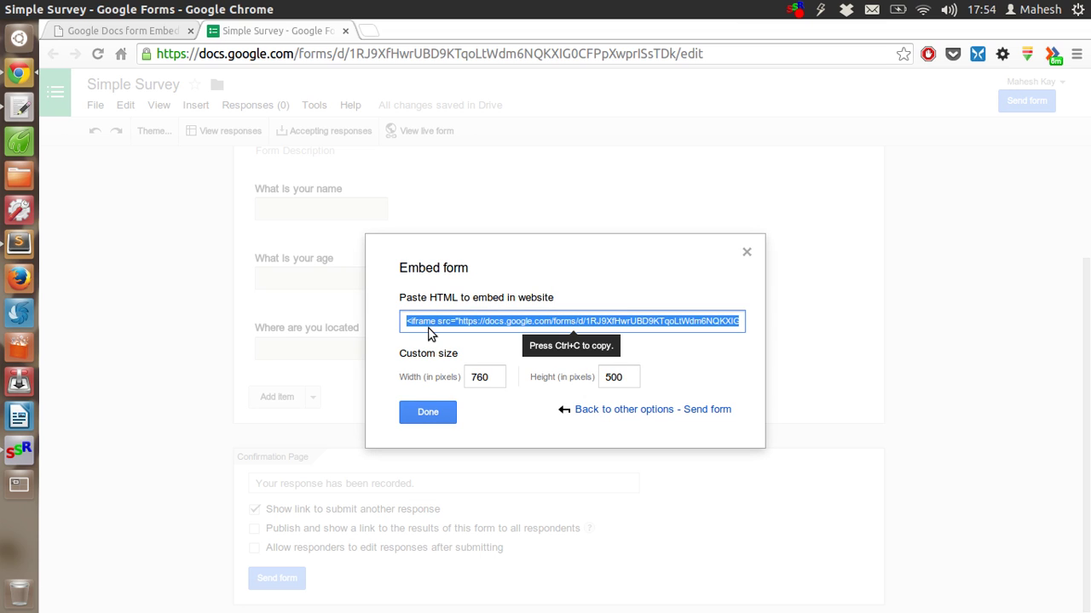
click(425, 418)
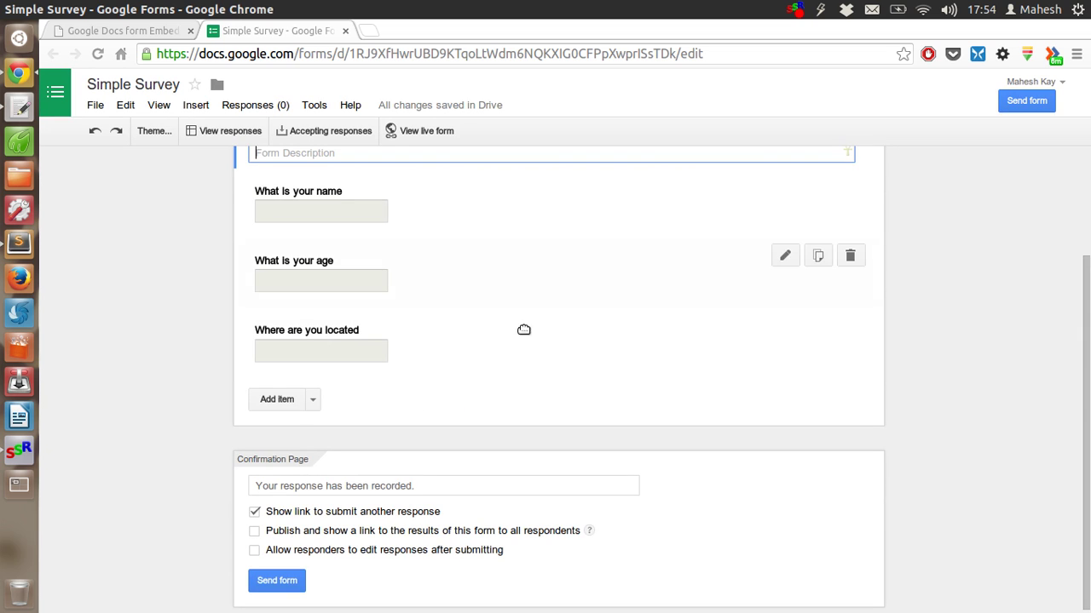
Paste the iframe code onto line 12 of spreadsheet.html in Sublime Text and save.
click(18, 243)
click(139, 268)
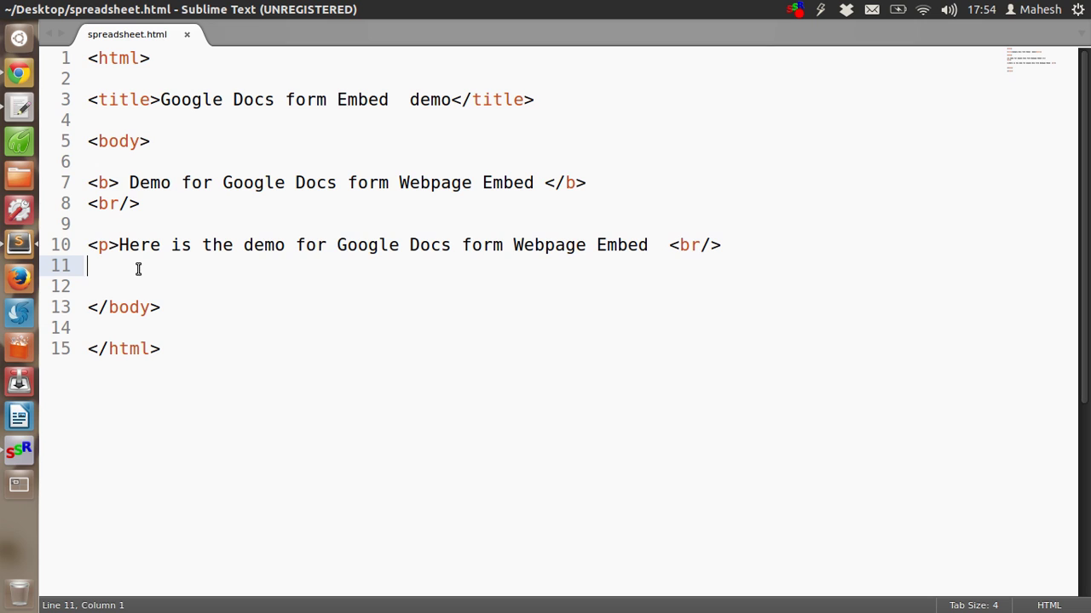
key(Return)
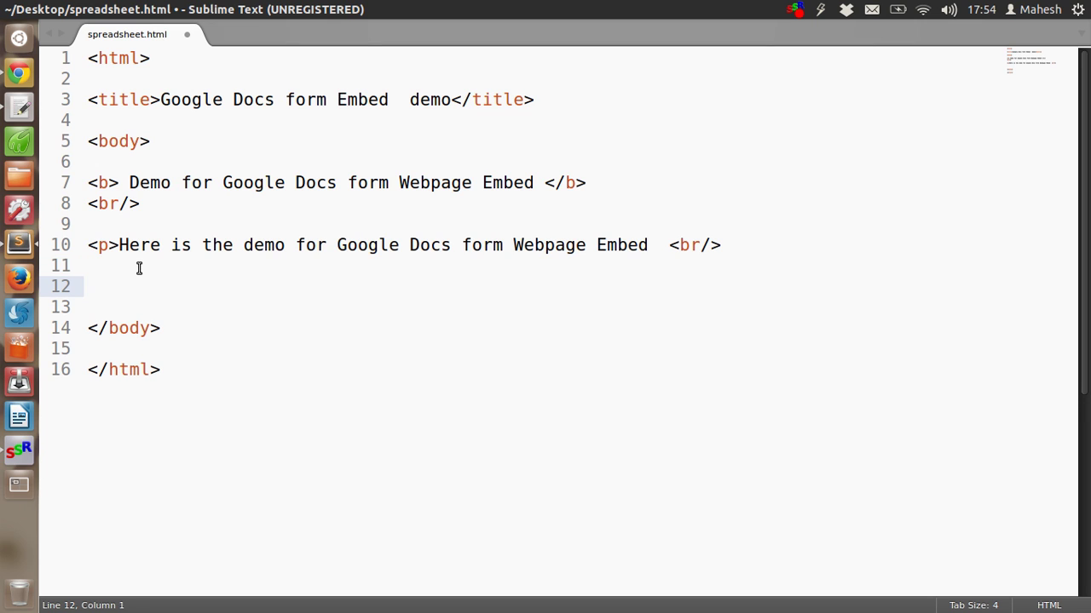
text(<iframe src="https://docs.google.com/forms/d/1RJ9XfHwrUBD9KTqoLtWdm6NQKXIG0CFPpXwprISsTDk/viewform?embedded=true" width="760" height="500" frameborder="0" marginheight="0" marginwidth="0">Loading...</iframe>)
key(ctrl+s)
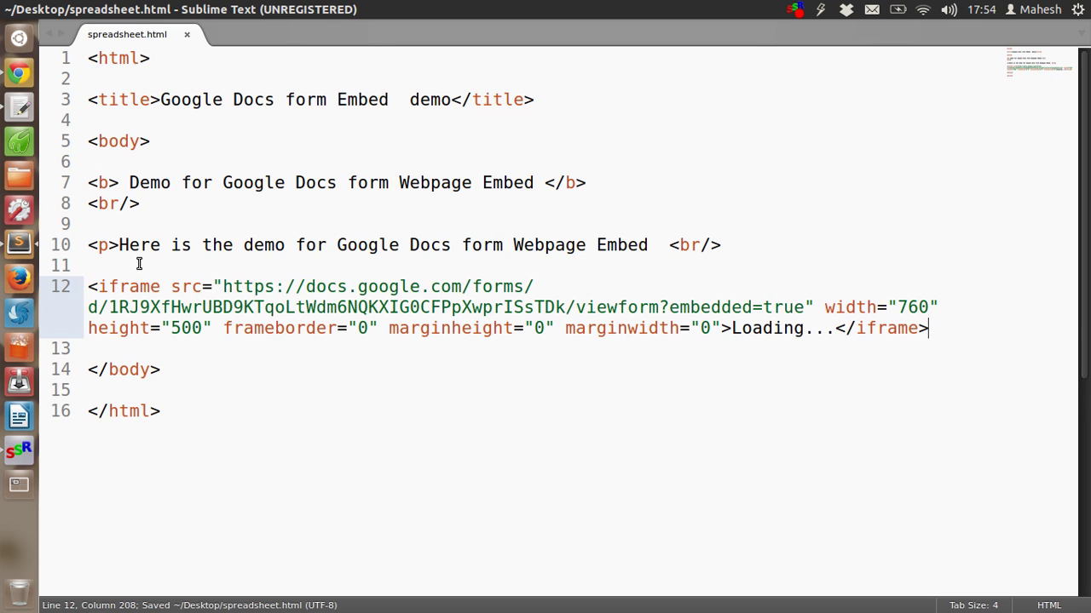
click(20, 75)
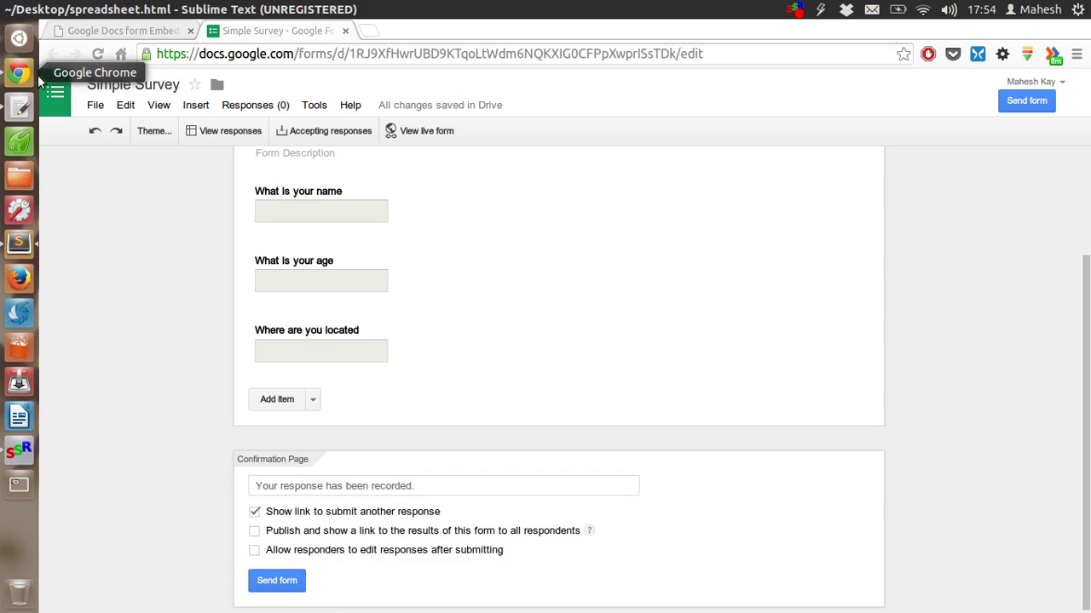
Reload the demo page and try the embedded name, age and location fields.
click(111, 30)
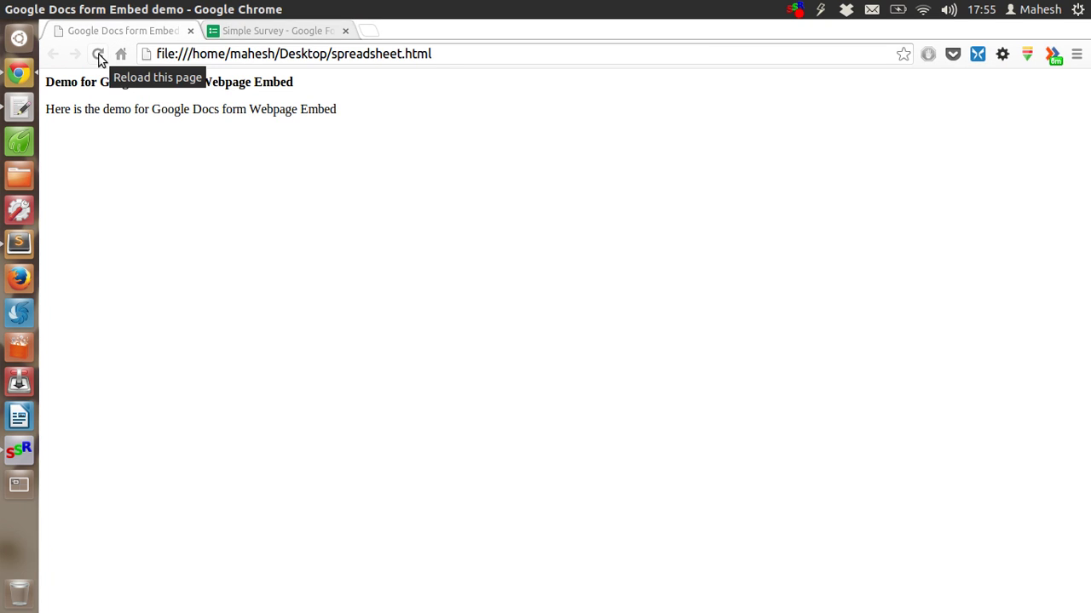
click(98, 56)
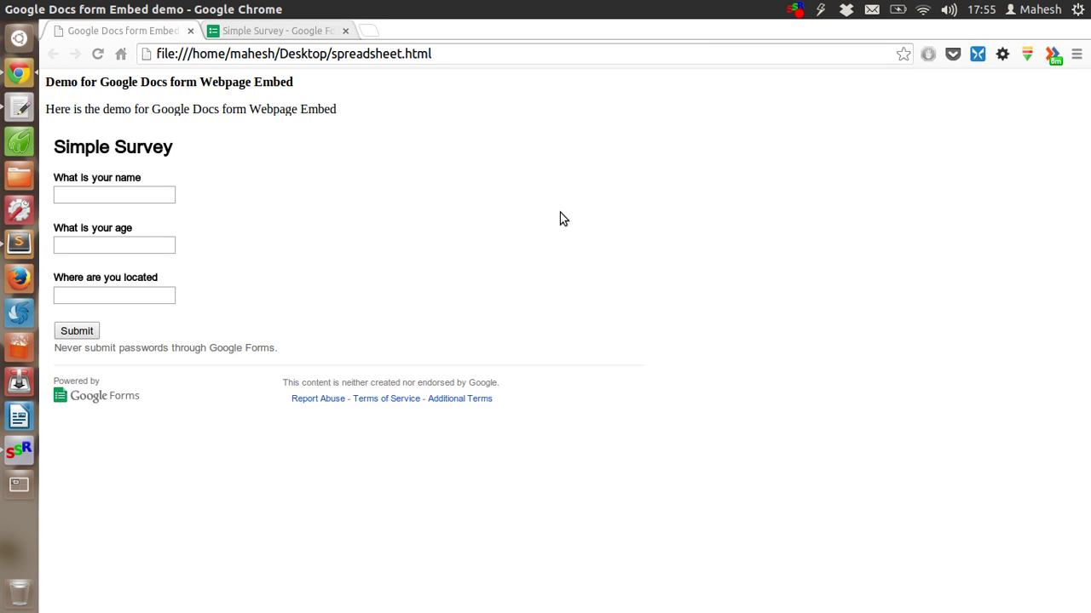
click(144, 198)
click(141, 242)
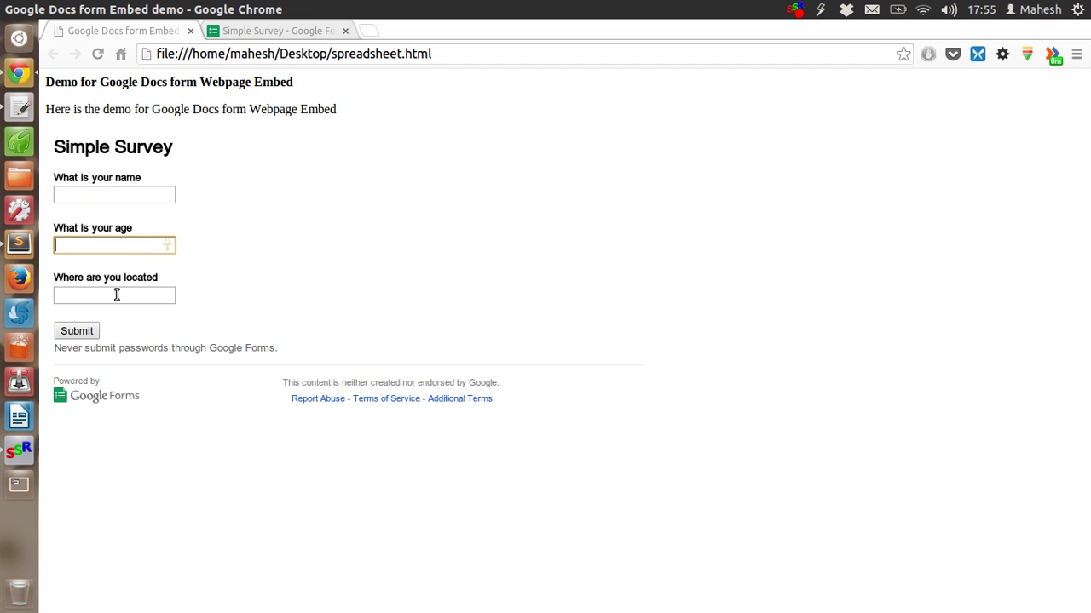
click(117, 294)
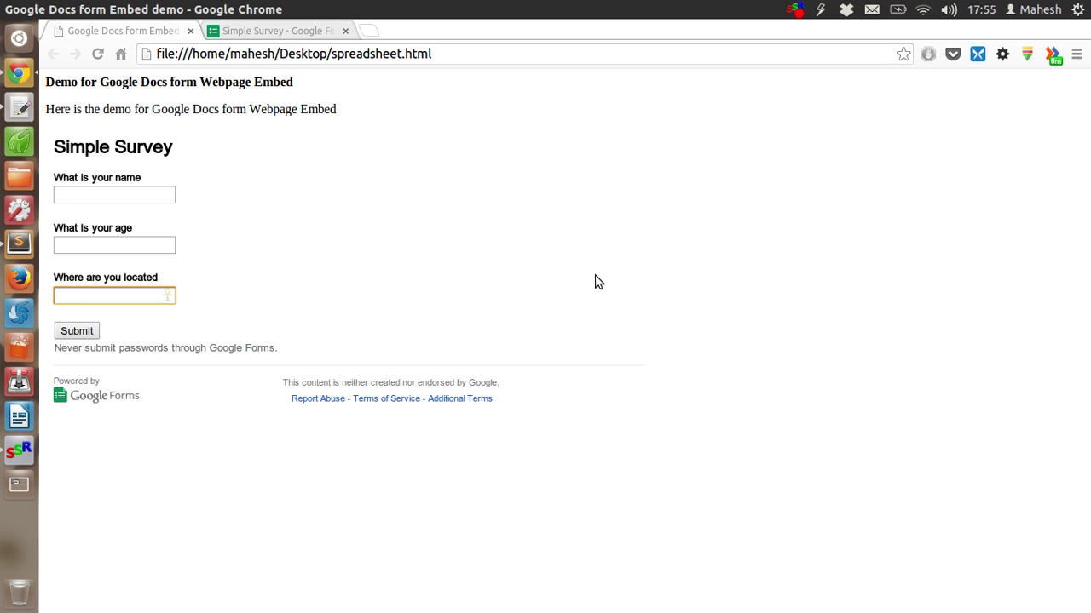
click(297, 35)
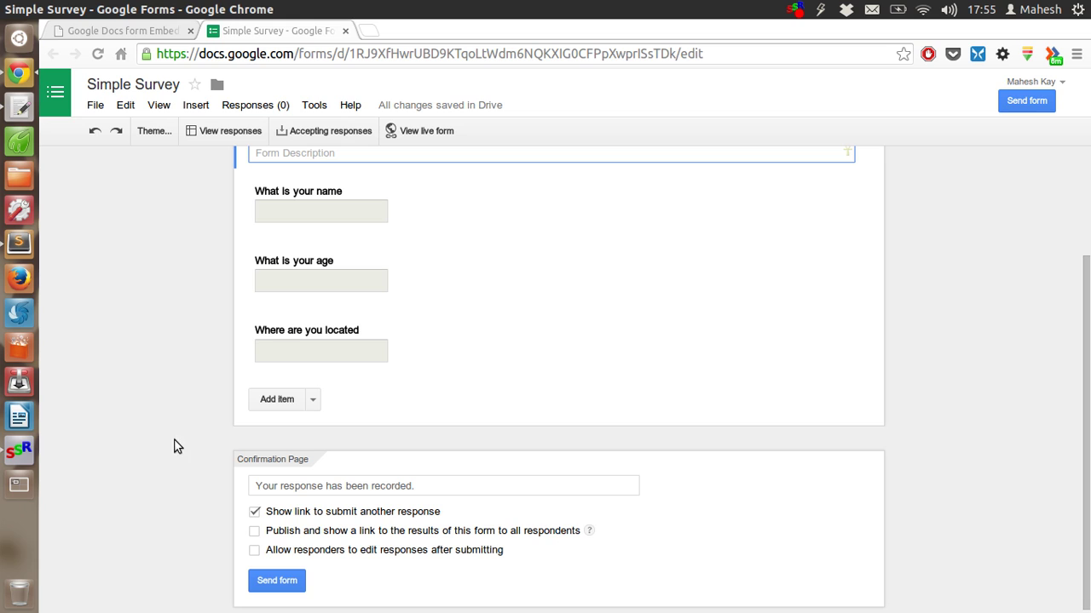
Switch back and forth between the Simple Survey editor and the embed demo page.
click(137, 31)
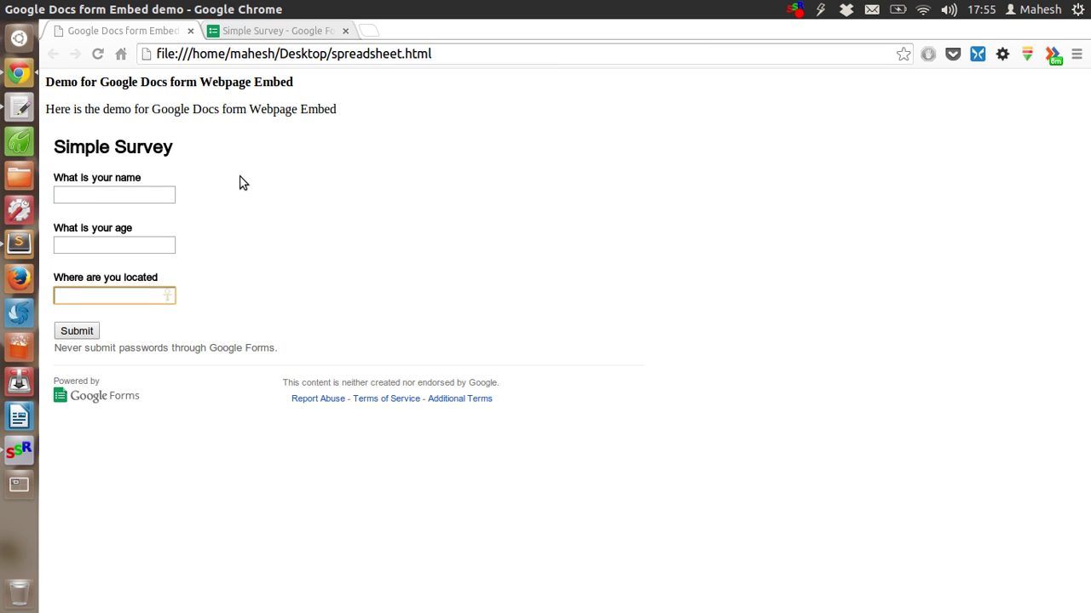
click(262, 32)
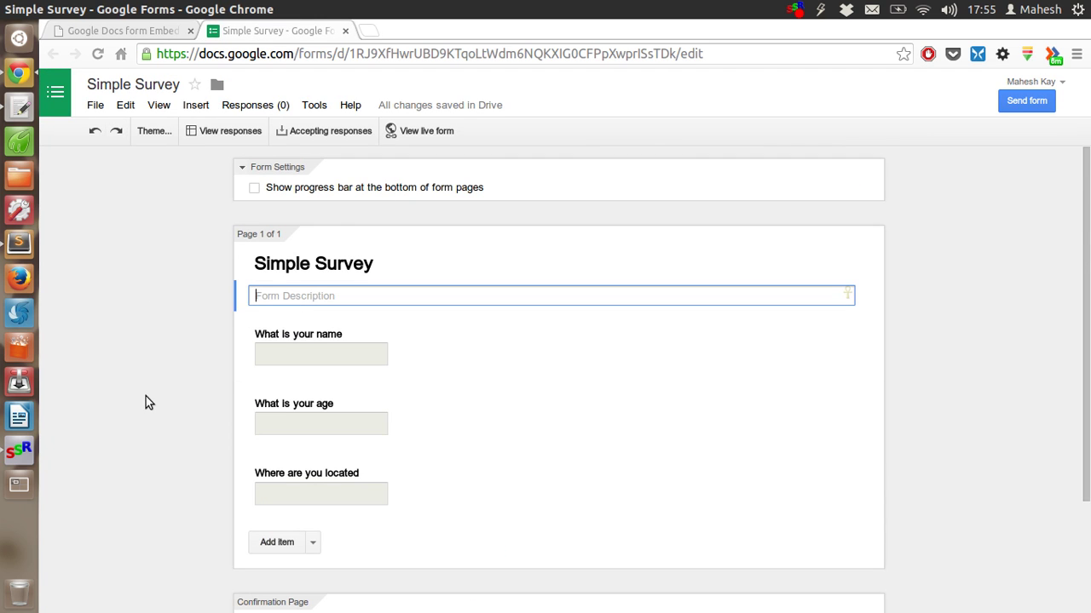
scroll(146, 401, down, 3)
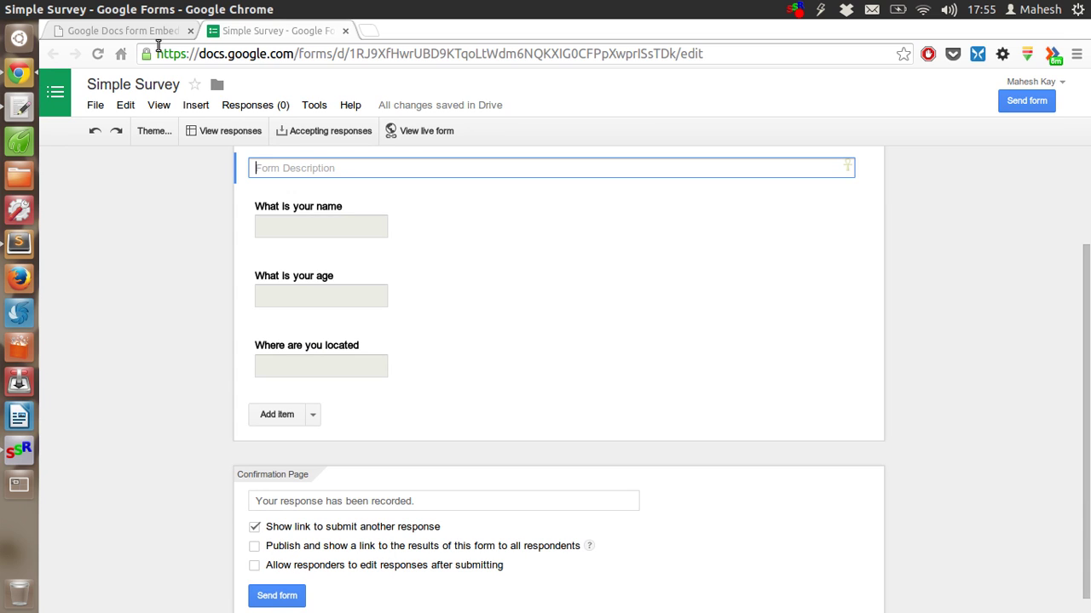
click(148, 31)
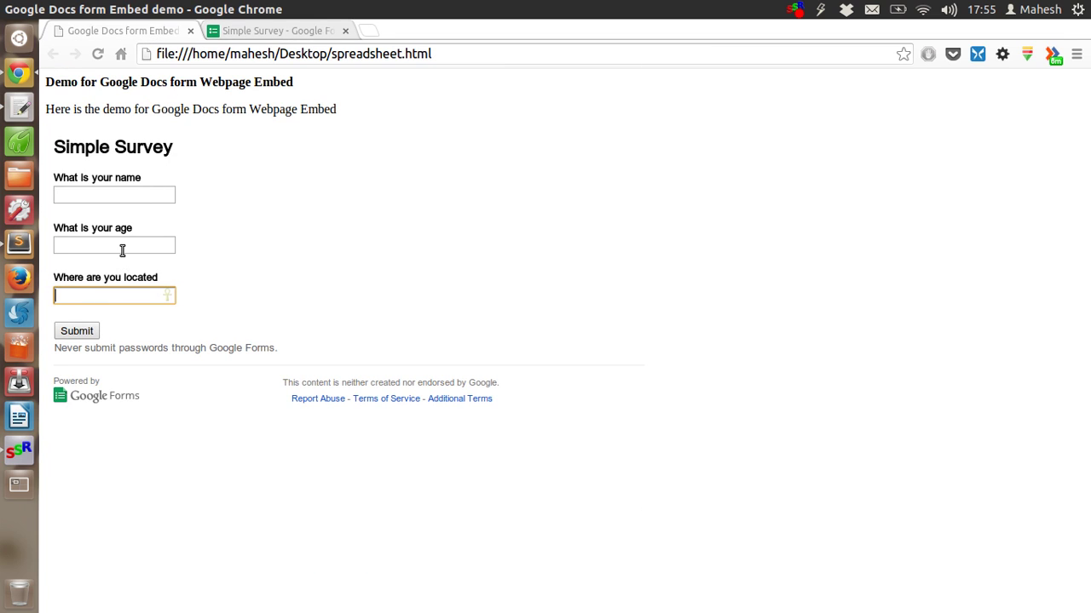
click(241, 31)
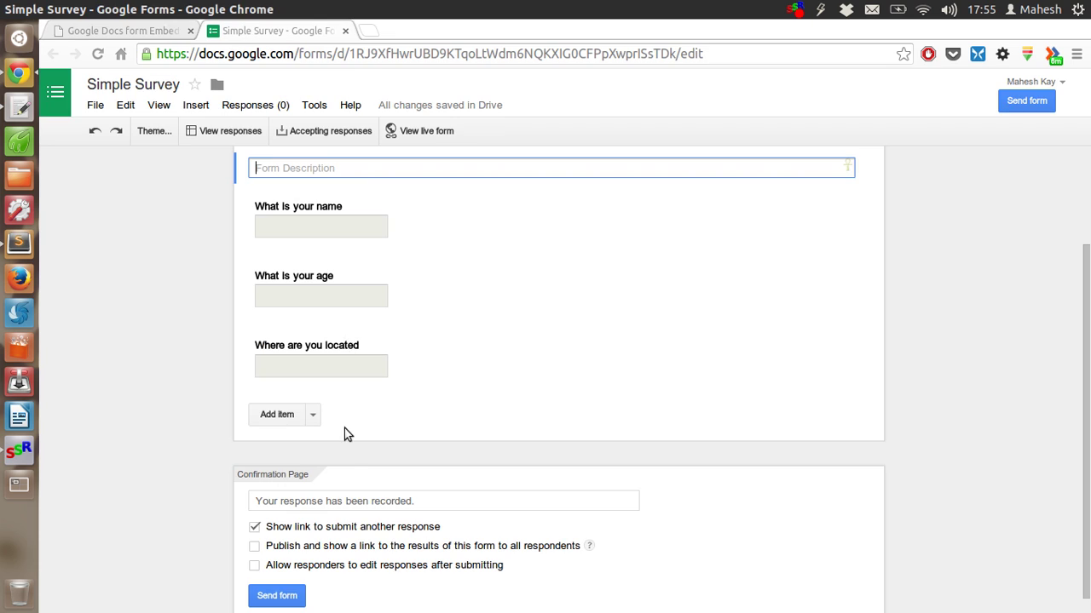
click(144, 38)
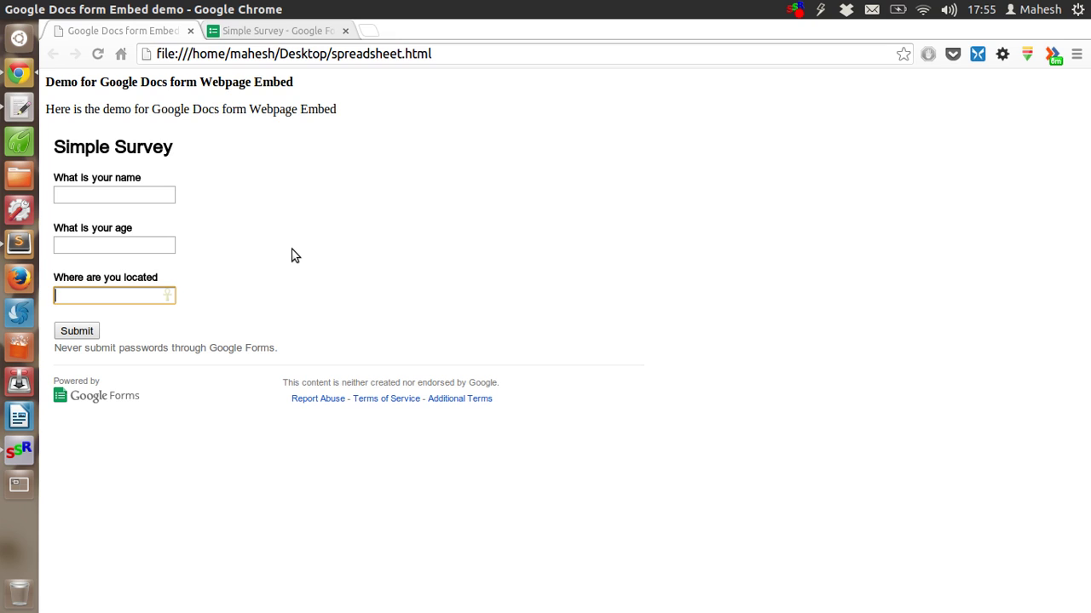
click(260, 37)
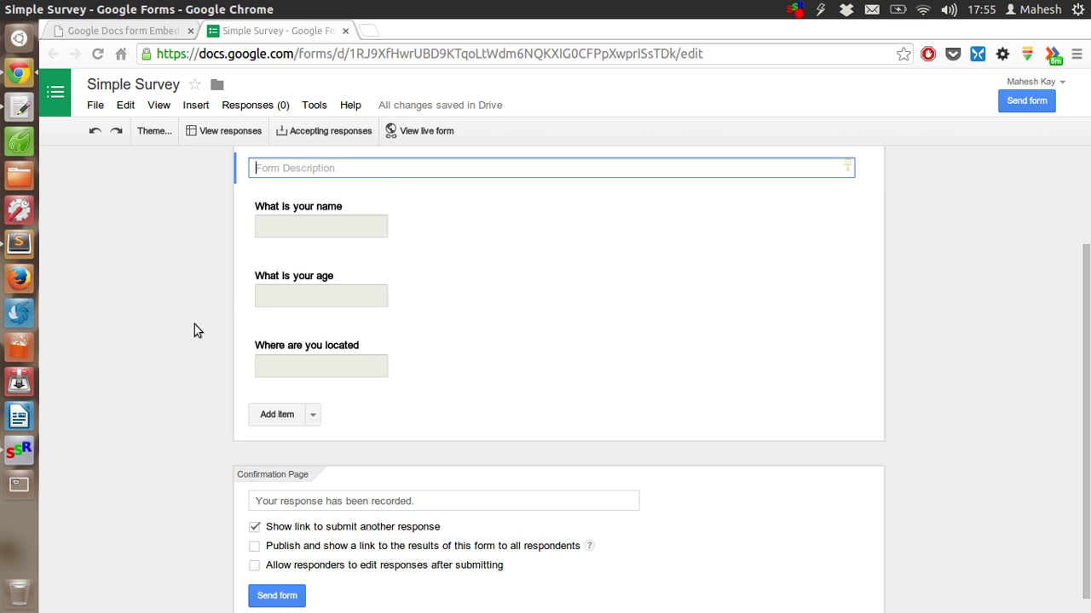
scroll(194, 330, up, 3)
On the demo page, try the embedded name, age and location fields, then clear focus.
click(132, 32)
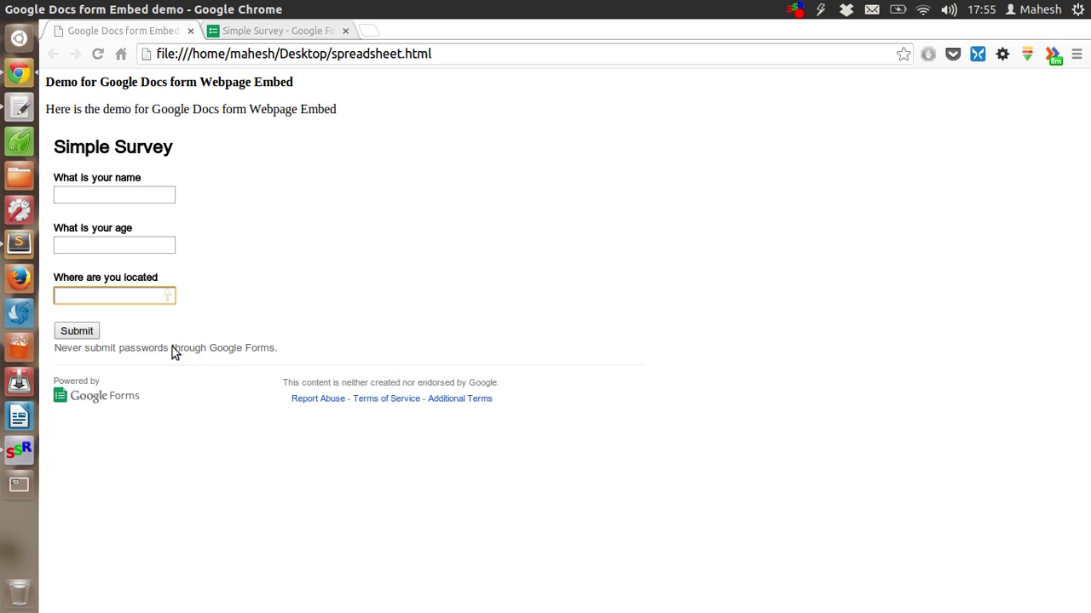
click(164, 198)
click(98, 247)
click(119, 294)
click(381, 213)
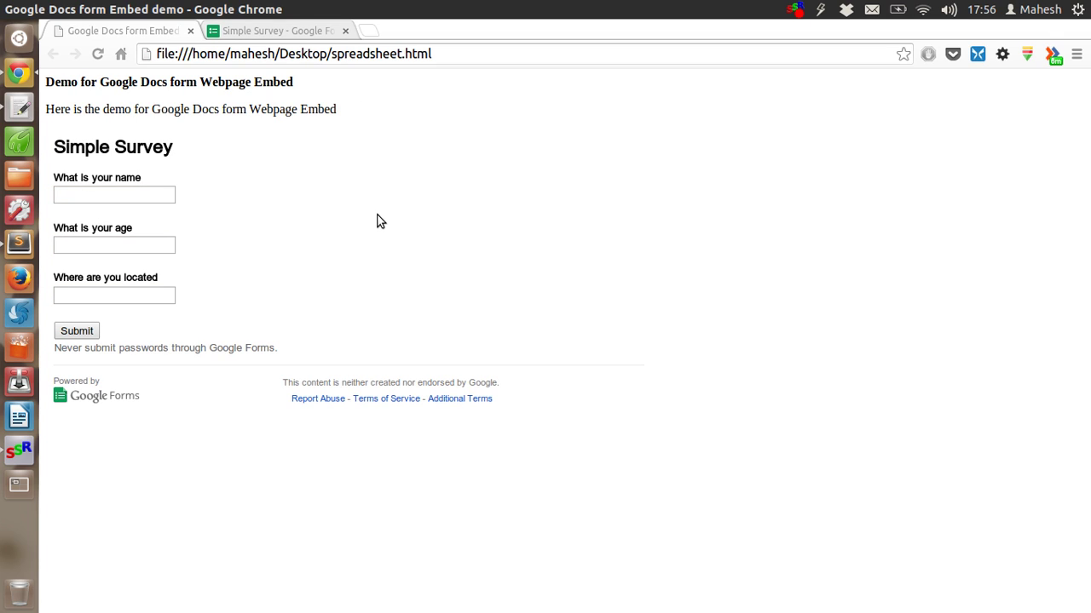